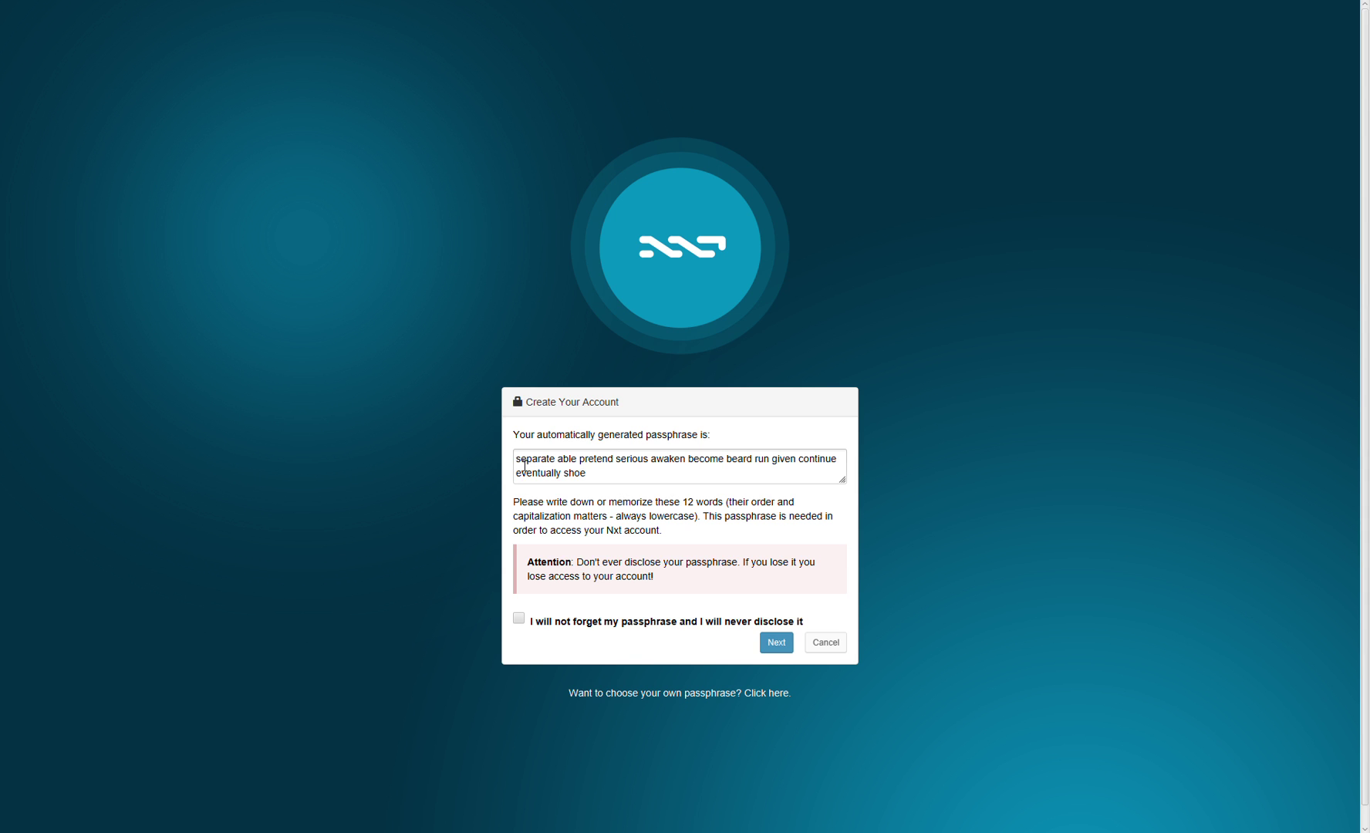
- Copy the generated passphrase, accept 'I will not forget my passphrase', and continue
left_click_drag(518, 461, 610, 486)
key("ctrl+c")
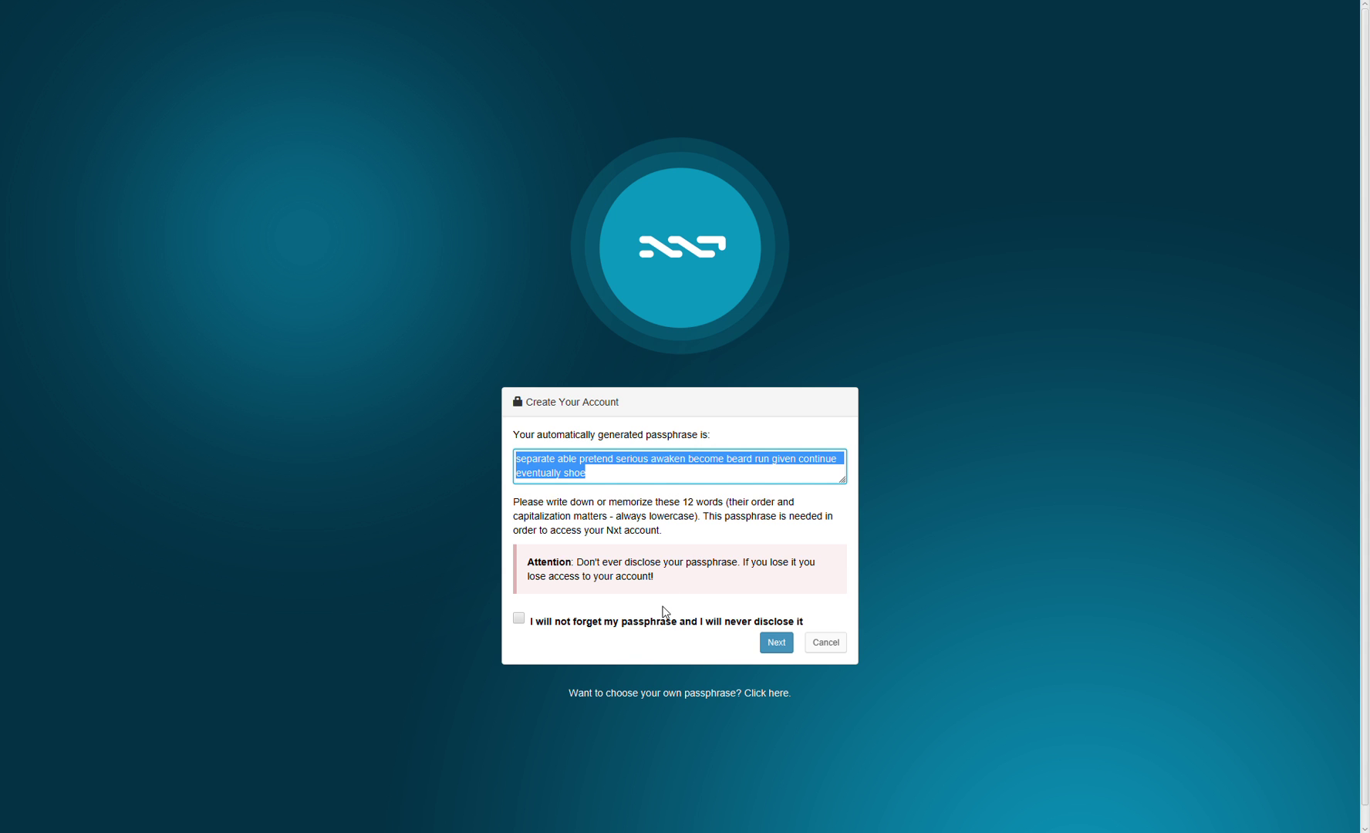
left_click(519, 619)
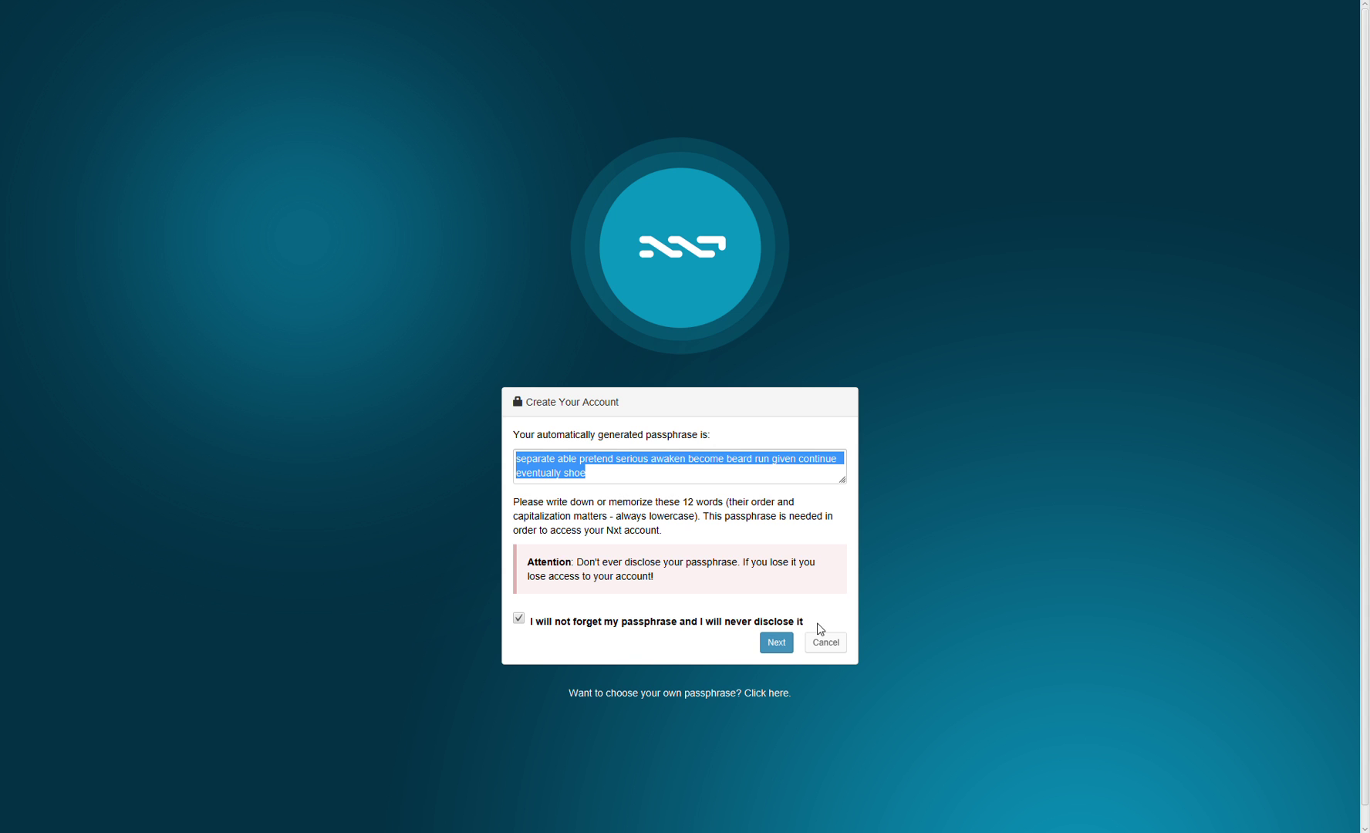
left_click(777, 642)
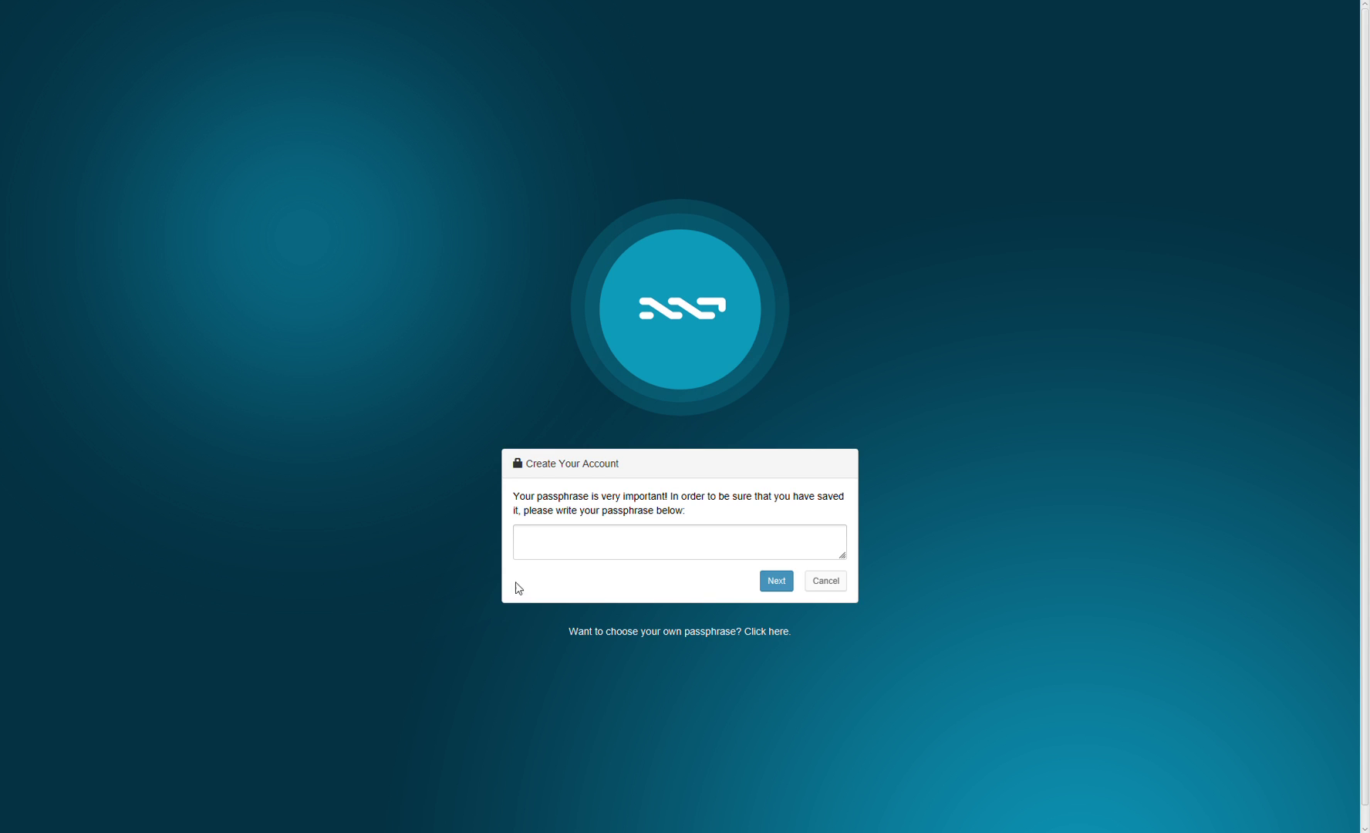
- Paste the copied 12-word passphrase into the confirmation box and submit it
left_click(546, 540)
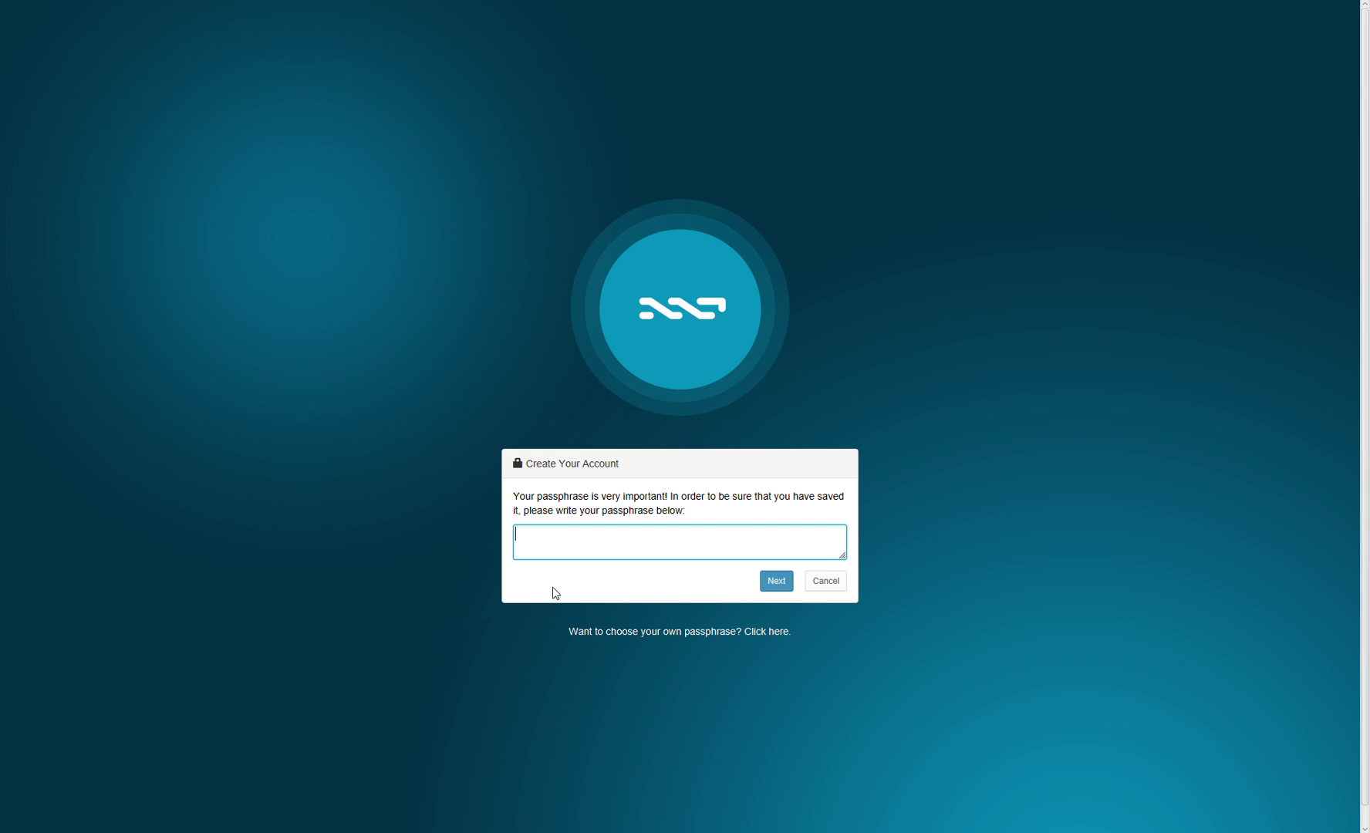
key("ctrl+v")
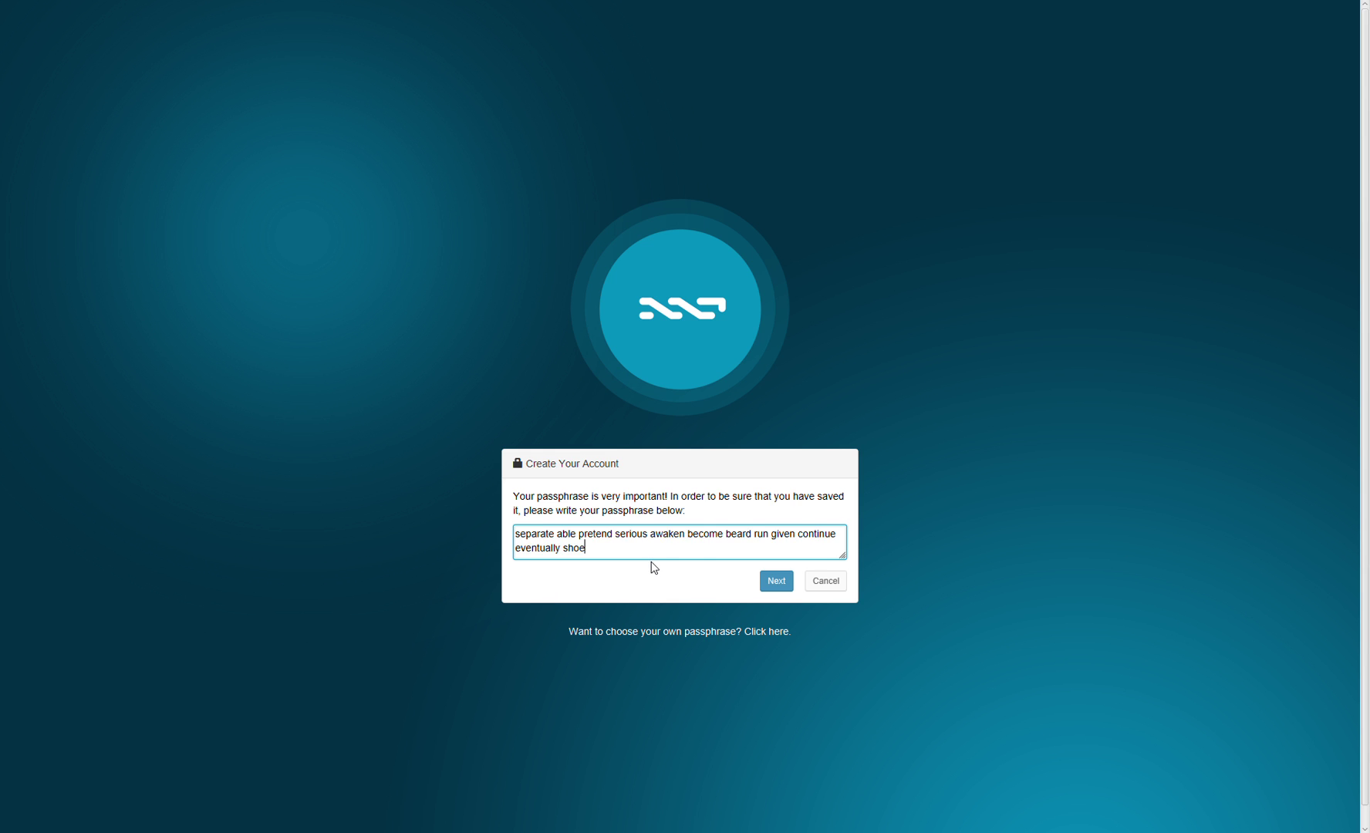
left_click(777, 582)
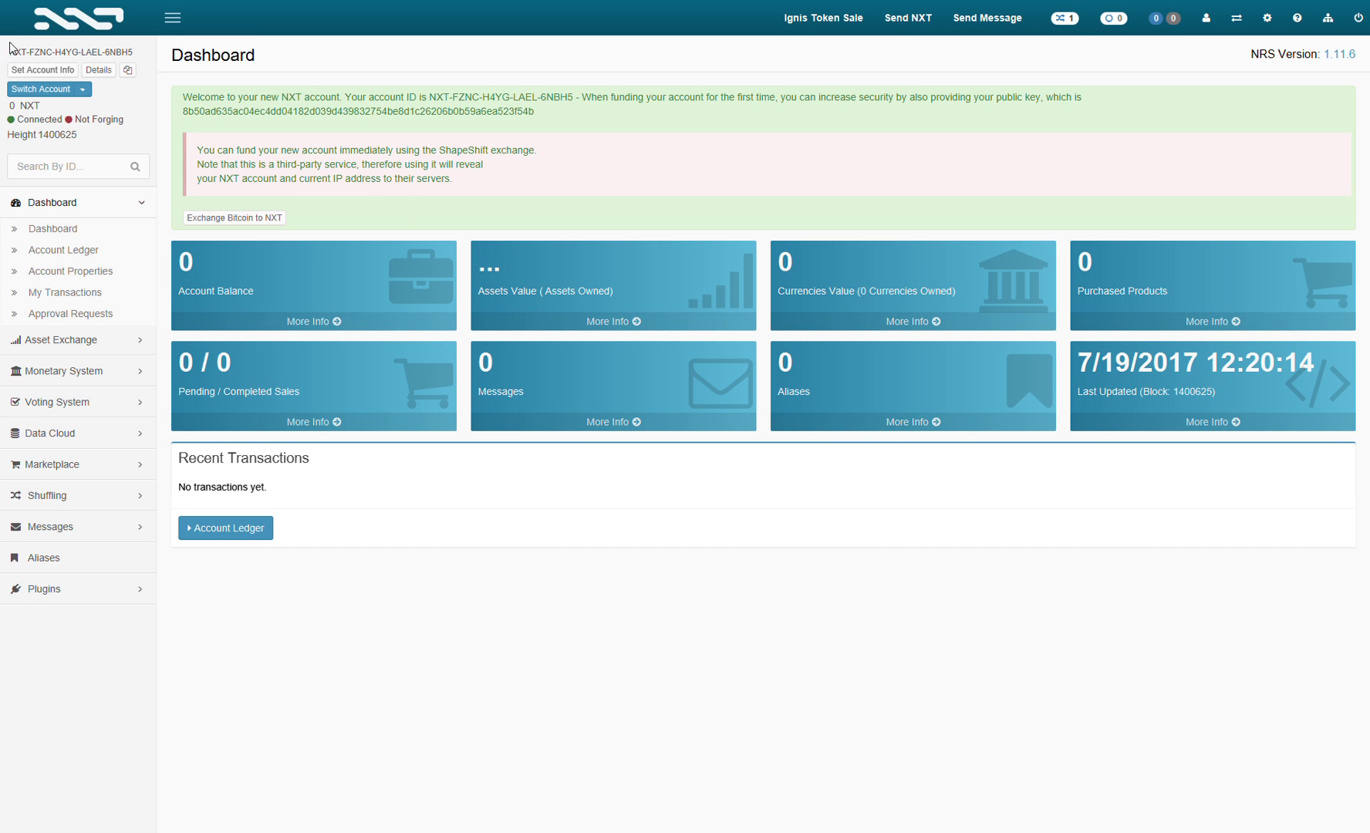
left_click_drag(9, 52, 139, 56)
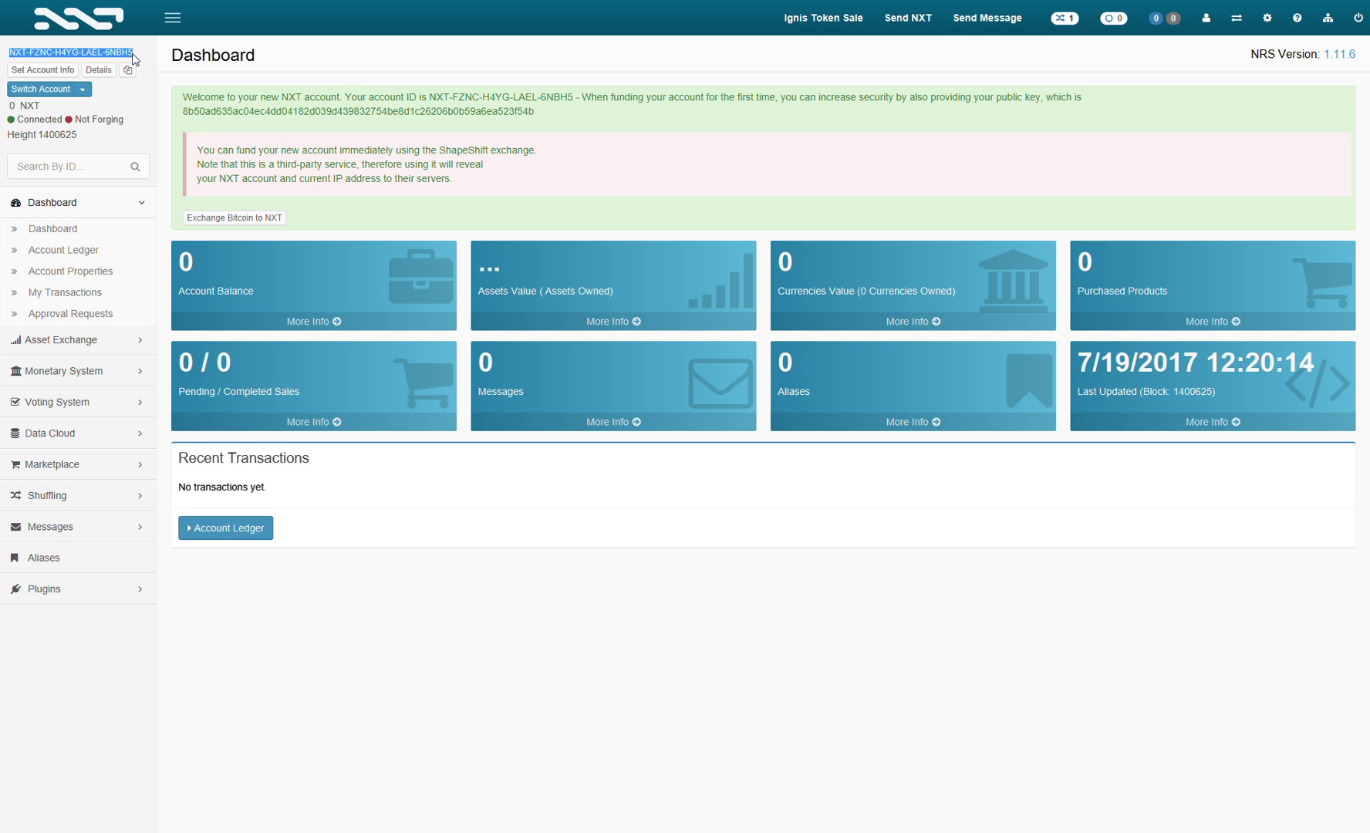
left_click(195, 72)
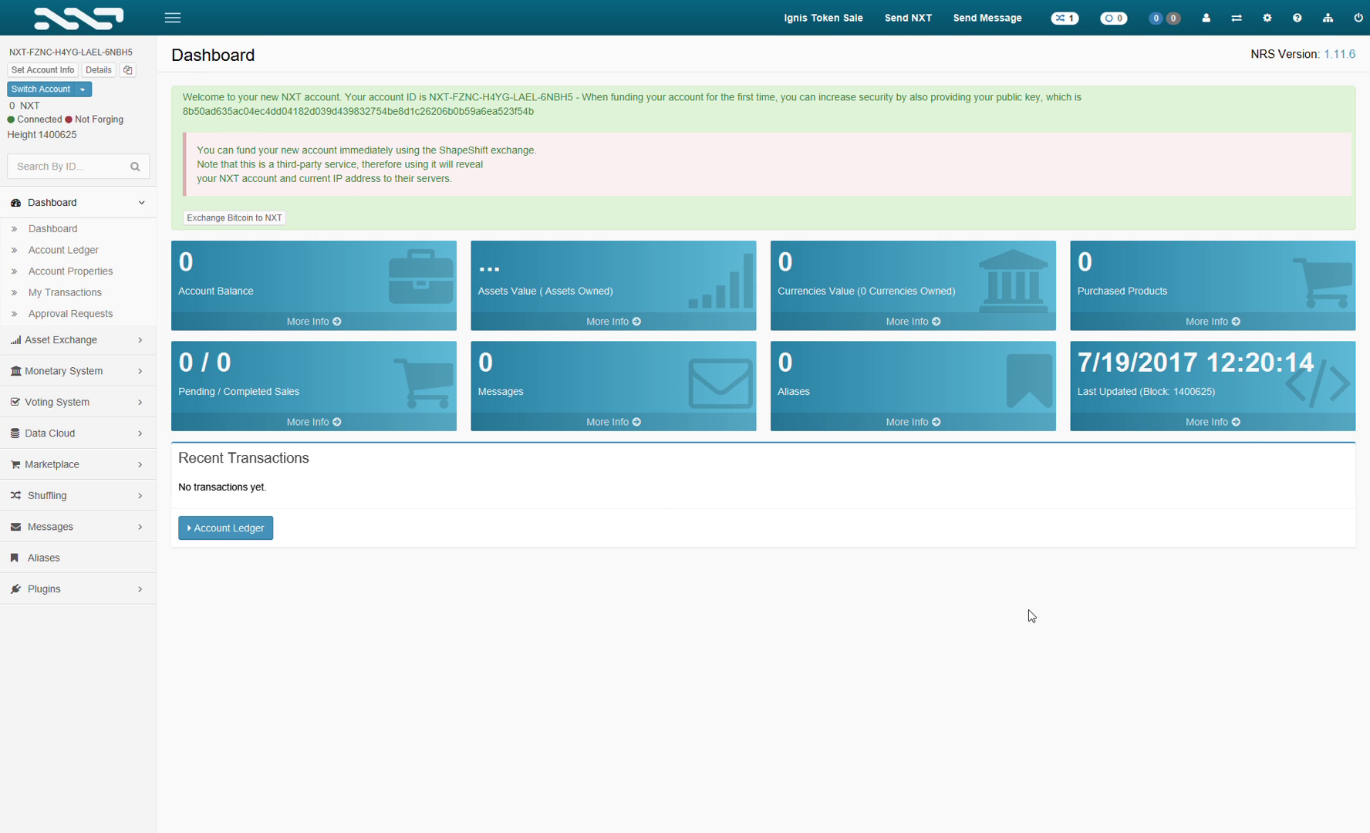